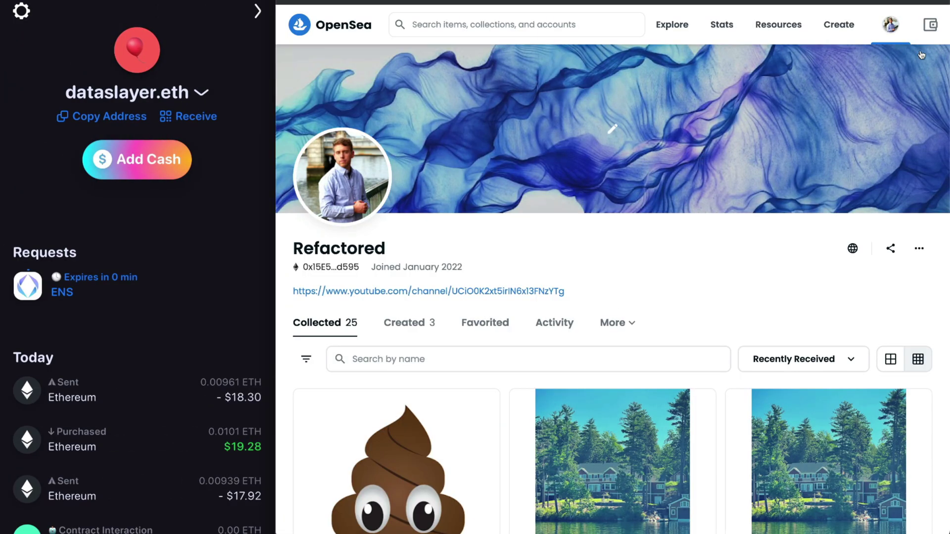
- Check the wallet balance, then expand Guild-A-Bear #3666's details showing token ID 3666 and ERC-721
{"action": "left_click", "coordinate": [930, 26]}
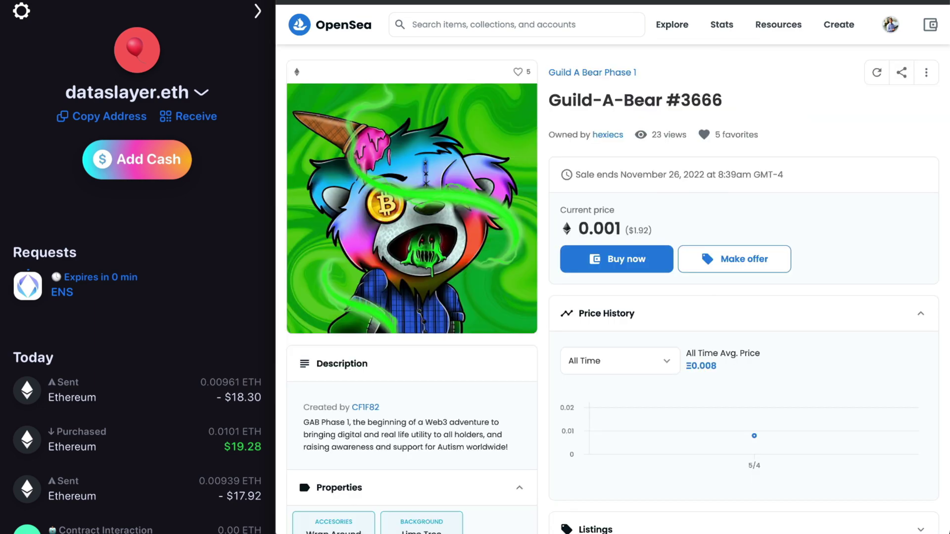
{"action": "scroll", "coordinate": [478, 392], "scroll_direction": "down", "scroll_amount": 2}
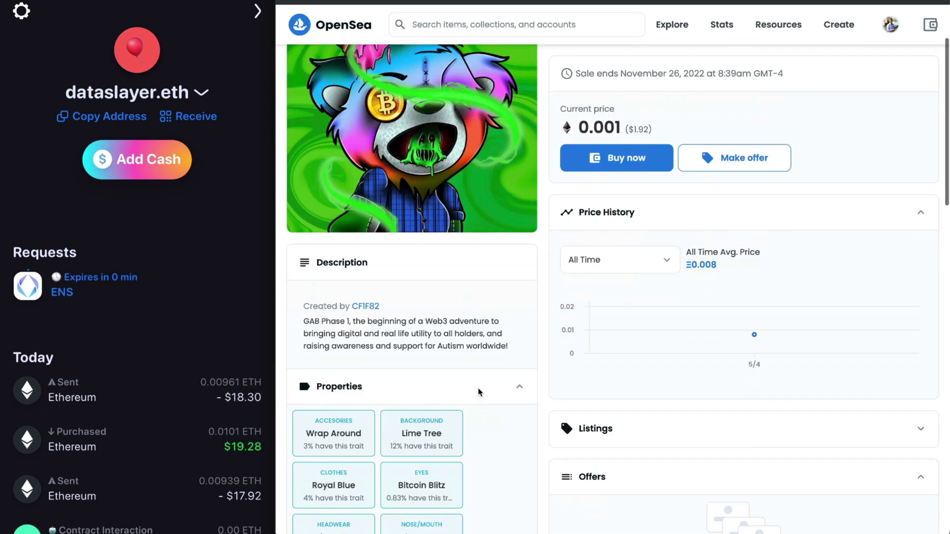
{"action": "scroll", "coordinate": [478, 388], "scroll_direction": "down", "scroll_amount": 7}
{"action": "left_click", "coordinate": [477, 329]}
{"action": "scroll", "coordinate": [479, 379], "scroll_direction": "down", "scroll_amount": 1}
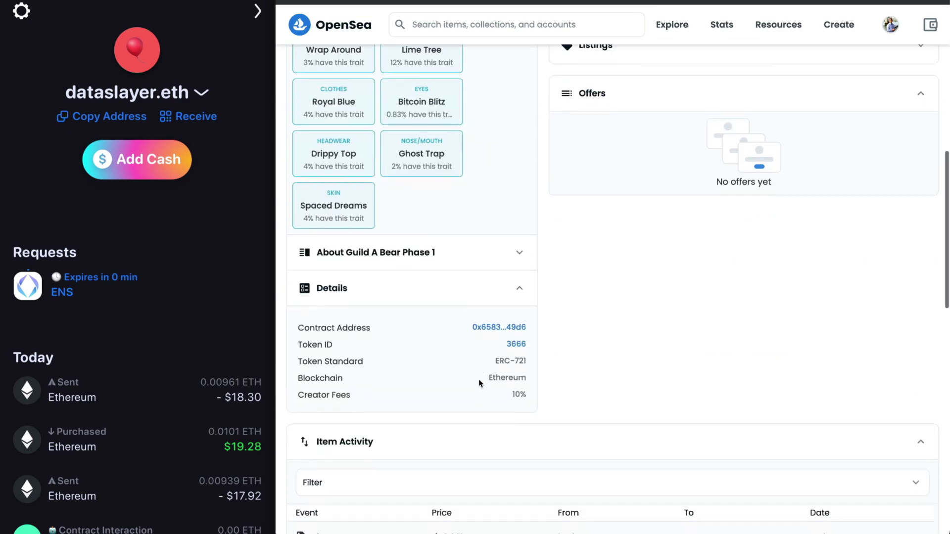
{"action": "scroll", "coordinate": [600, 308], "scroll_direction": "up", "scroll_amount": 1}
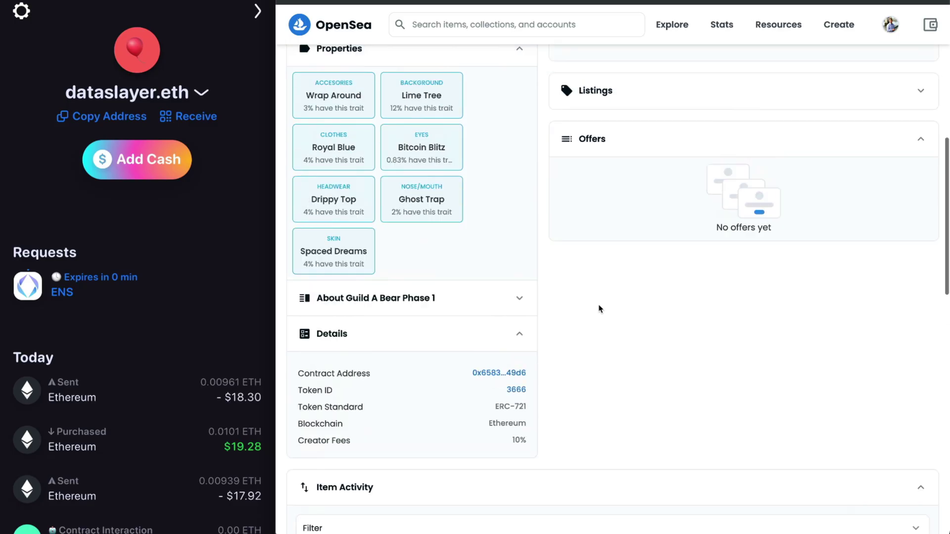
{"action": "scroll", "coordinate": [600, 309], "scroll_direction": "up", "scroll_amount": 9}
- Buy Guild-A-Bear #3666 for 0.001 ETH, accepting OpenSea's Terms of Service at checkout
{"action": "left_click", "coordinate": [629, 258]}
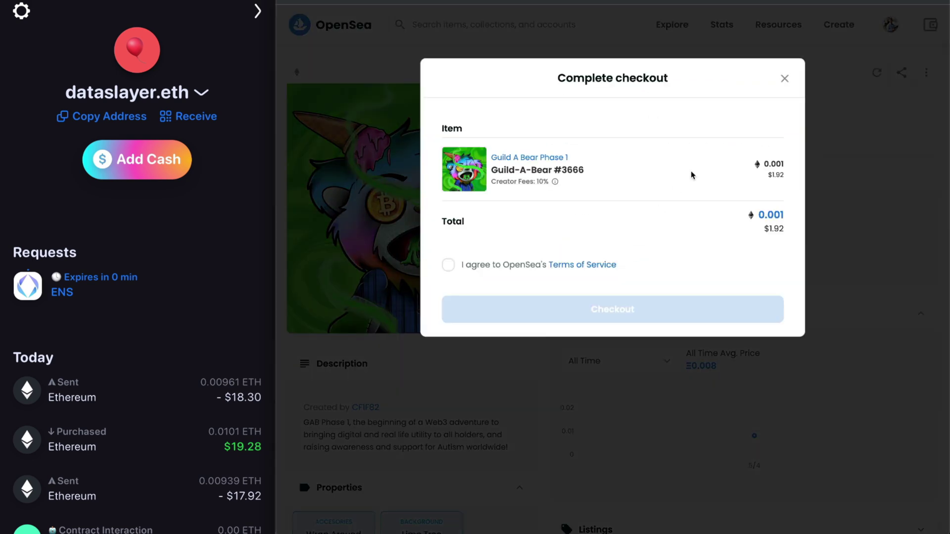
{"action": "left_click", "coordinate": [448, 265]}
{"action": "left_click", "coordinate": [492, 314]}
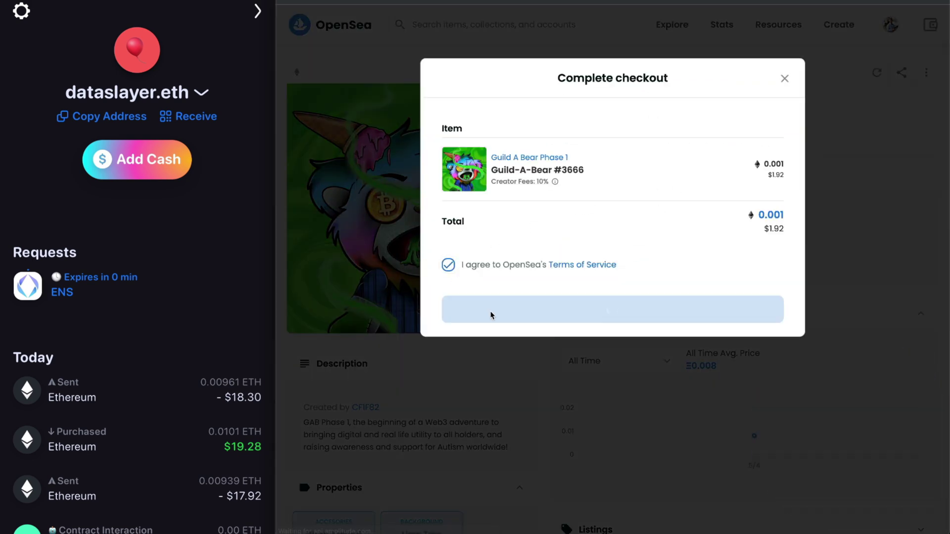
- Approve both pending MetaMask transactions for the Guild-A-Bear purchase
{"action": "scroll", "coordinate": [851, 197], "scroll_direction": "down", "scroll_amount": 3}
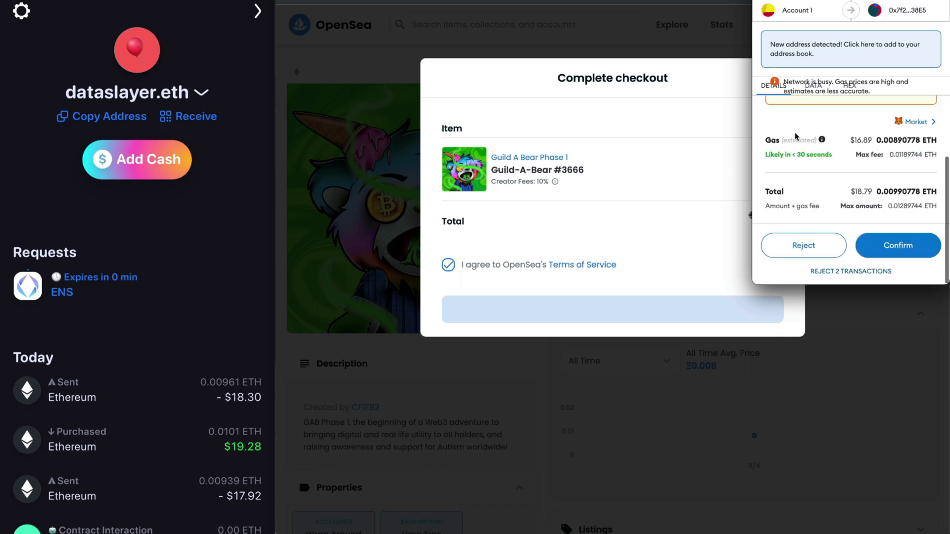
{"action": "left_click", "coordinate": [889, 245]}
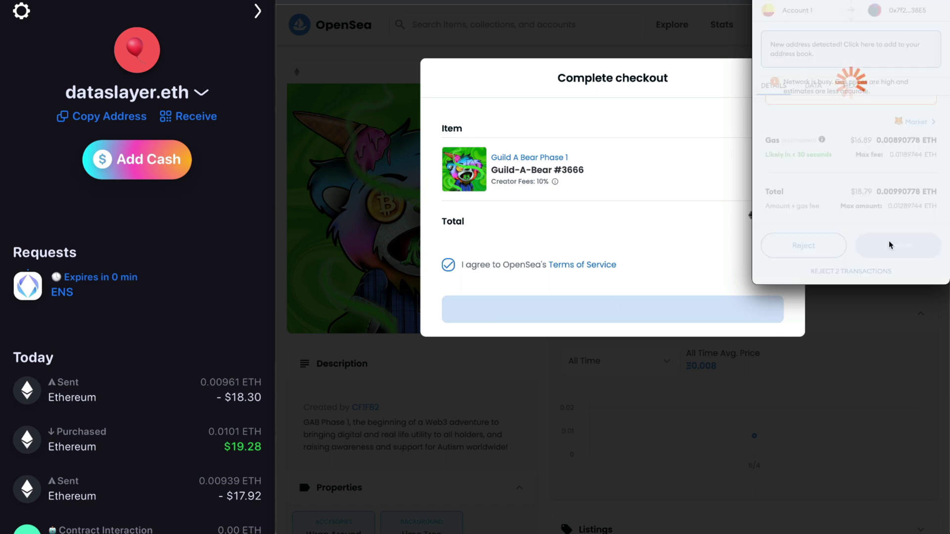
{"action": "scroll", "coordinate": [889, 246], "scroll_direction": "down", "scroll_amount": 3}
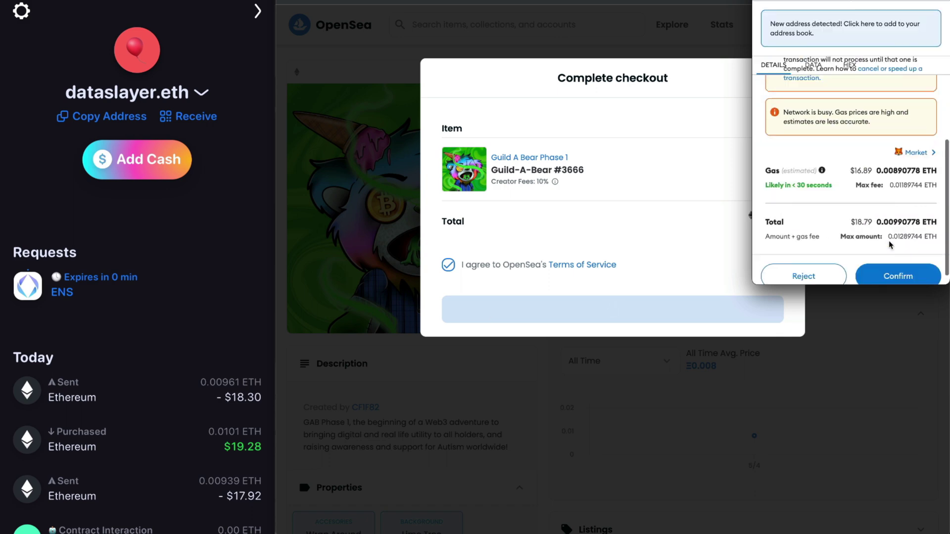
{"action": "left_click", "coordinate": [901, 276]}
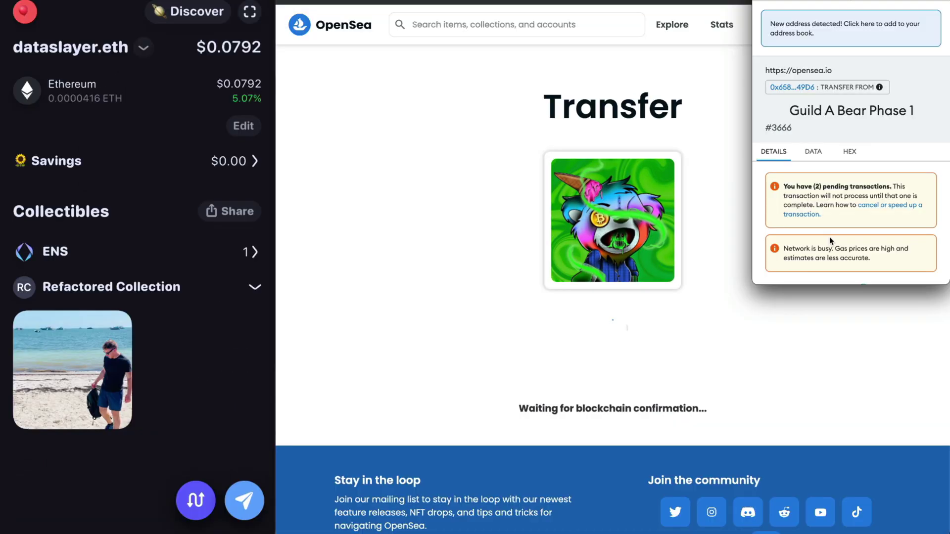
- Review the MetaMask transfer request for Guild A Bear Phase 1 #3666 while awaiting confirmation
{"action": "scroll", "coordinate": [829, 237], "scroll_direction": "down", "scroll_amount": 5}
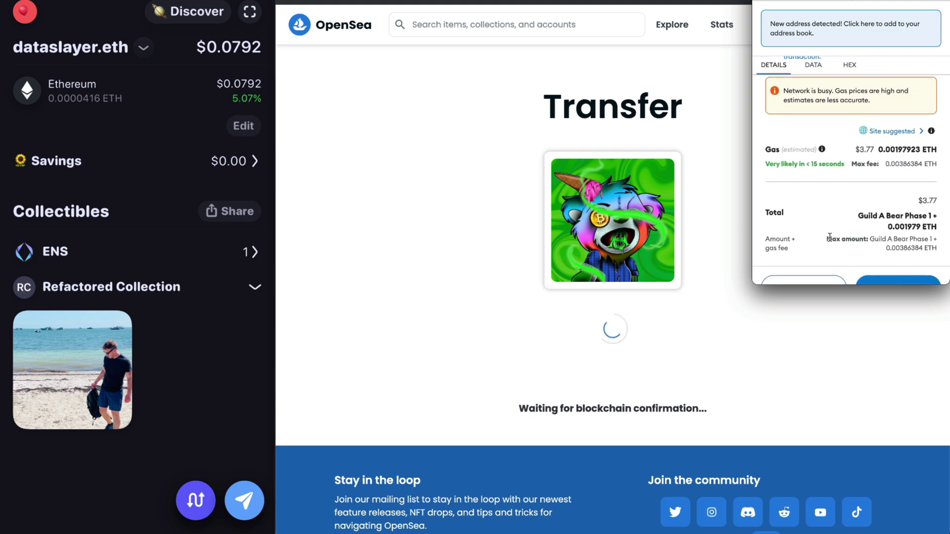
{"action": "scroll", "coordinate": [829, 237], "scroll_direction": "up", "scroll_amount": 3}
{"action": "scroll", "coordinate": [829, 233], "scroll_direction": "up", "scroll_amount": 3}
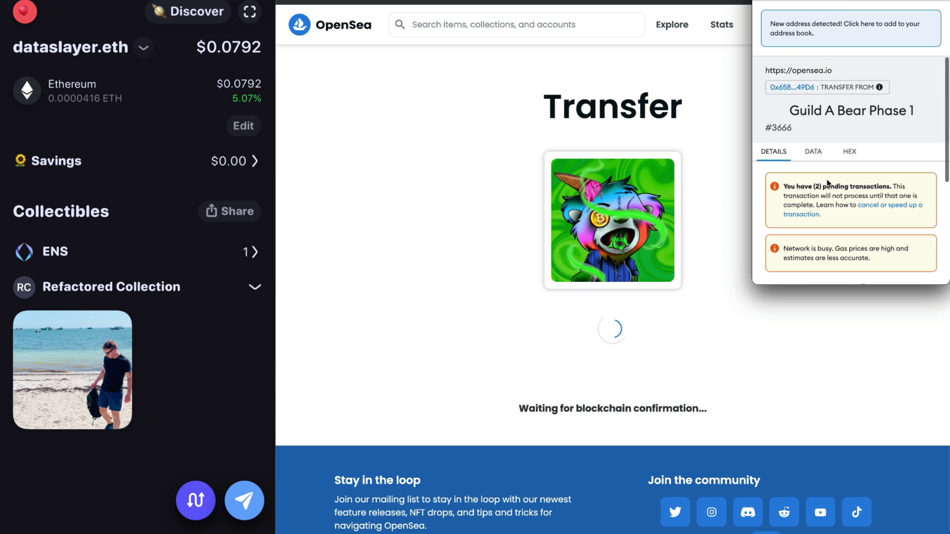
{"action": "scroll", "coordinate": [827, 183], "scroll_direction": "down", "scroll_amount": 5}
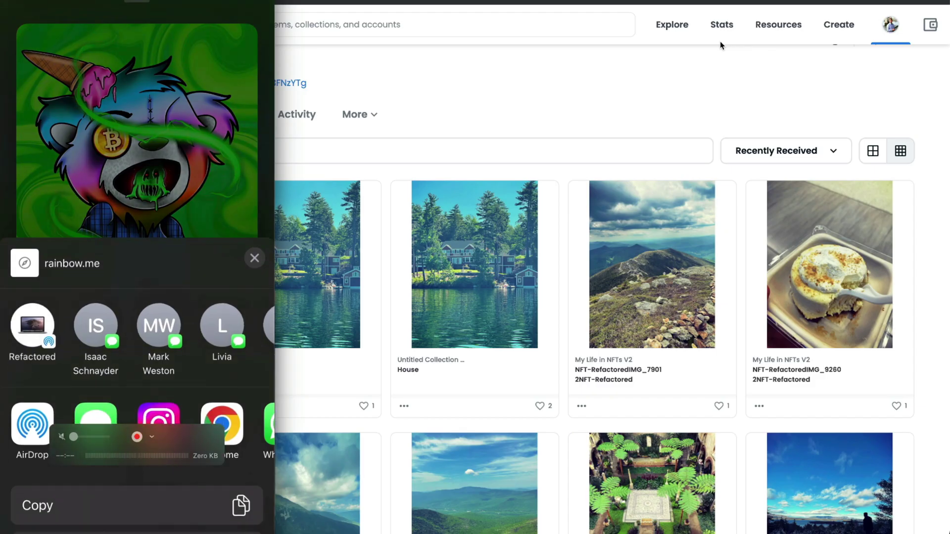
- Dismiss the Guild-A-Bear NFT's share options in Rainbow Wallet
{"action": "key", "text": "Escape"}
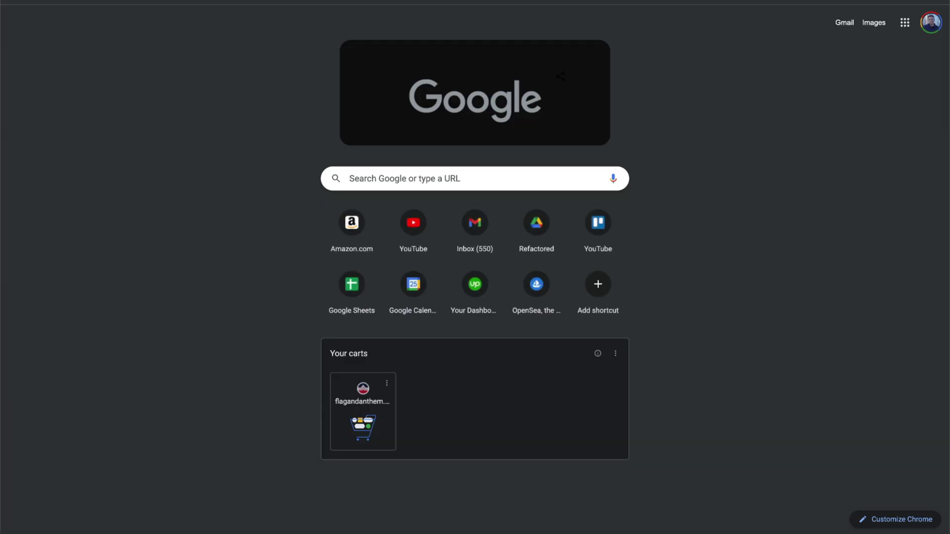
- Search Google for 'ens avatar' and open the Medium ENS avatar guide
{"action": "type", "text": "ens avatar"}
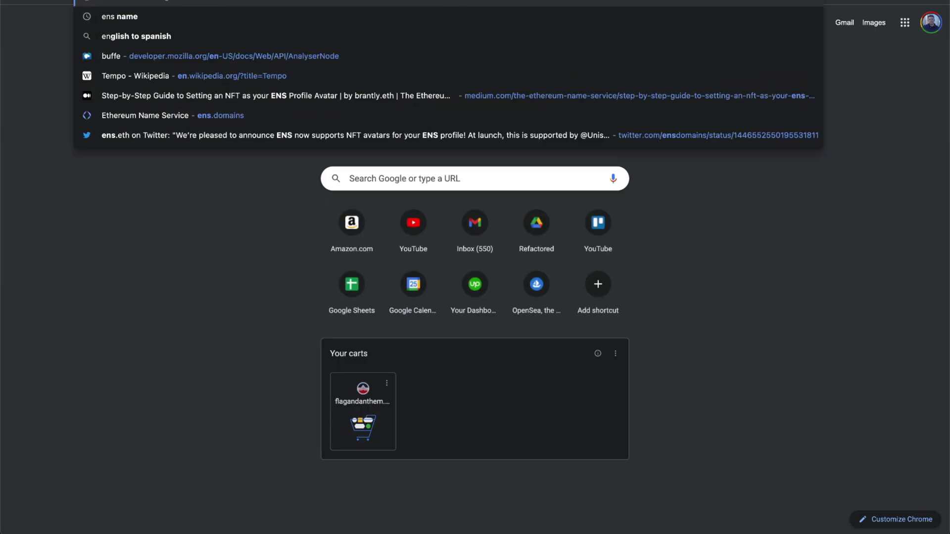
{"action": "key", "text": "Return"}
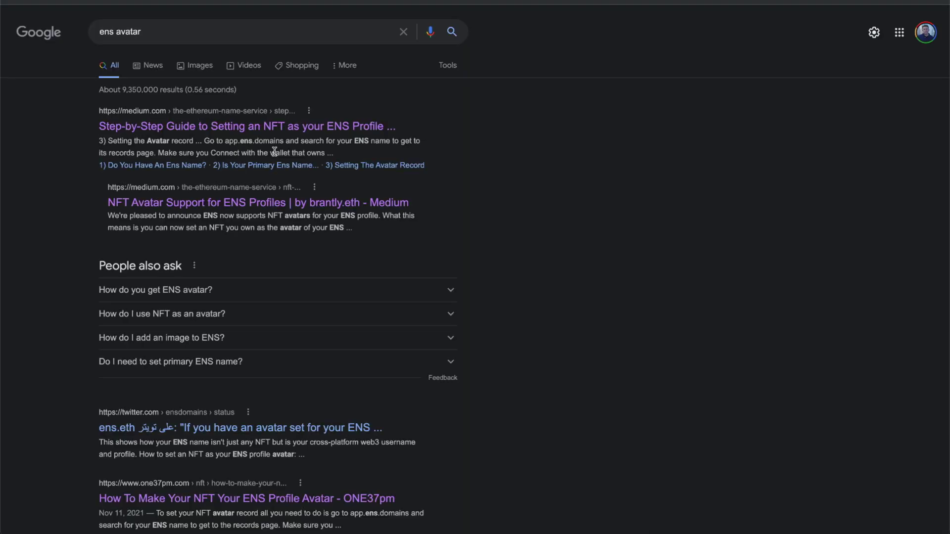
{"action": "left_click", "coordinate": [208, 127]}
- Scroll to the guide's eip155 example, with the phone's OpenSea page and the 3666 note beside it
{"action": "scroll", "coordinate": [223, 272], "scroll_direction": "down", "scroll_amount": 20}
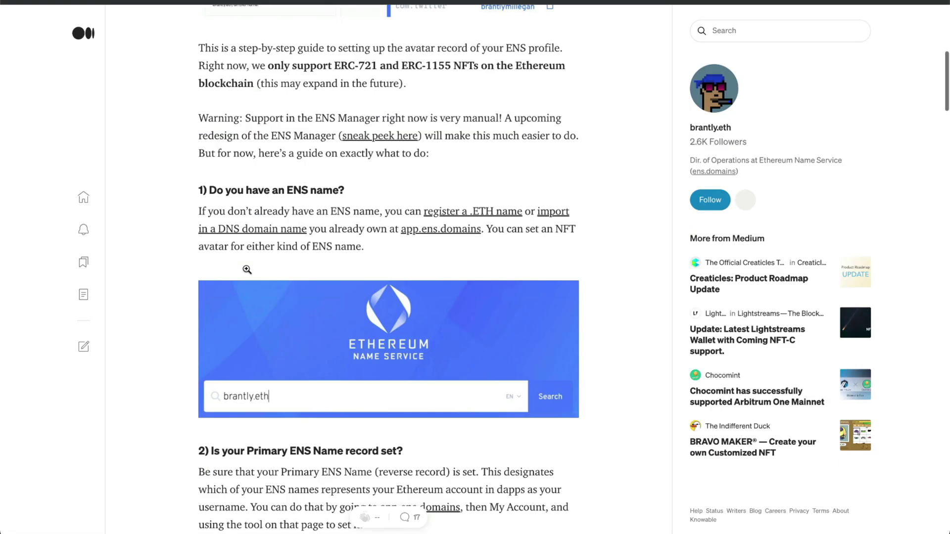
{"action": "scroll", "coordinate": [247, 270], "scroll_direction": "down", "scroll_amount": 8}
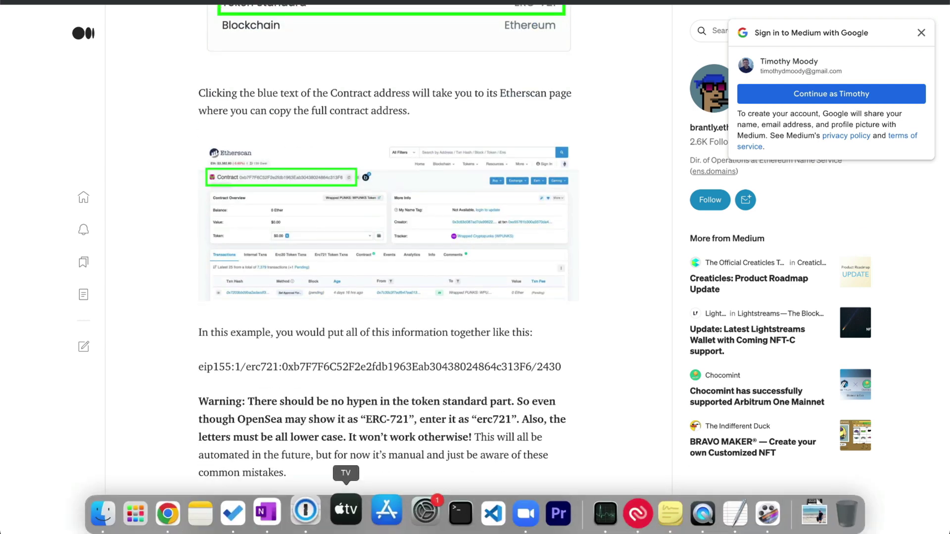
{"action": "left_click_drag", "start_coordinate": [30, 164], "coordinate": [290, 188]}
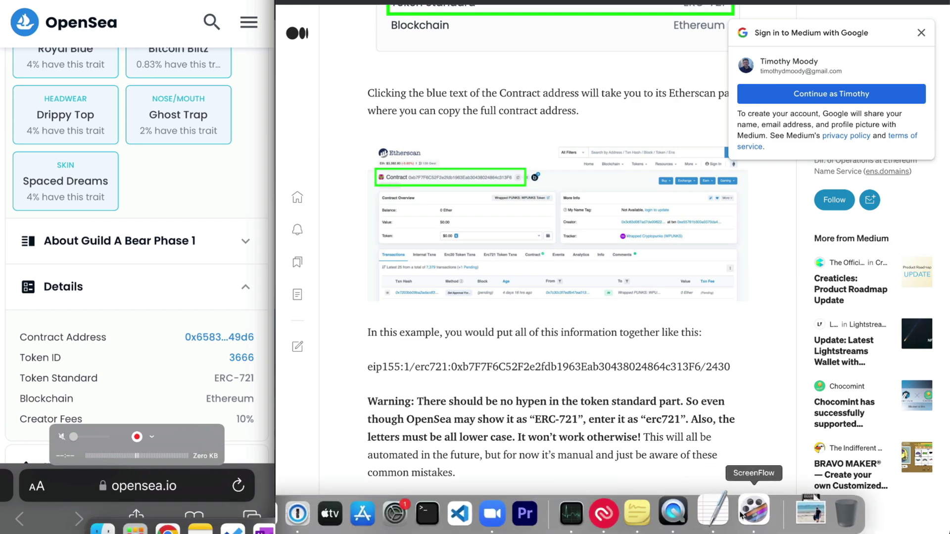
{"action": "left_click", "coordinate": [719, 512]}
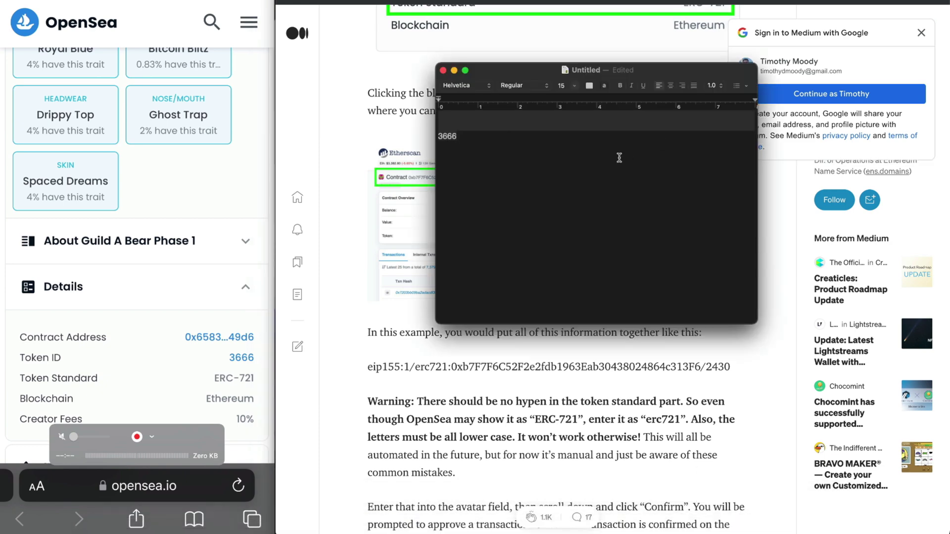
- Start the eip155:1/erc721:/3666 line in TextEdit and copy the NFT's contract address from Etherscan
{"action": "key", "text": "Return"}
{"action": "type", "text": "eip"}
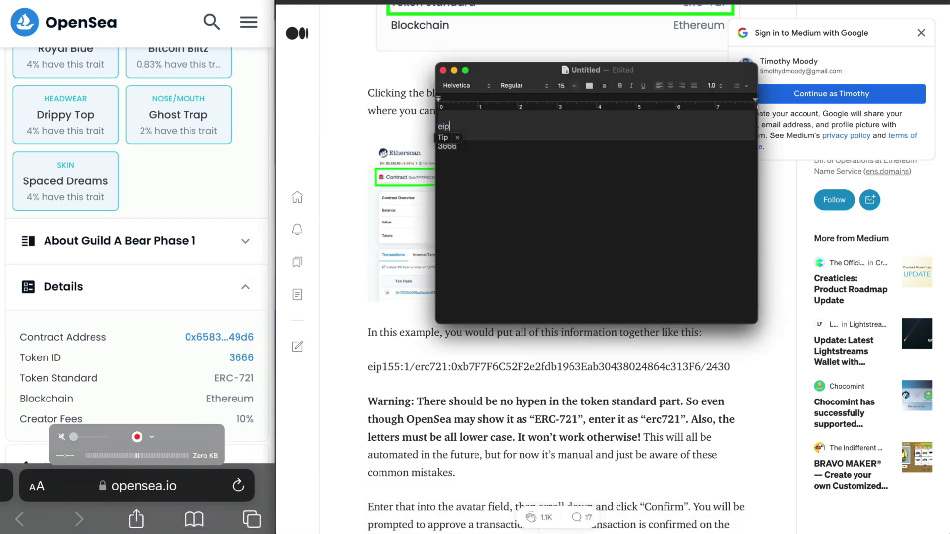
{"action": "type", "text": "155:1/erc721:/3666"}
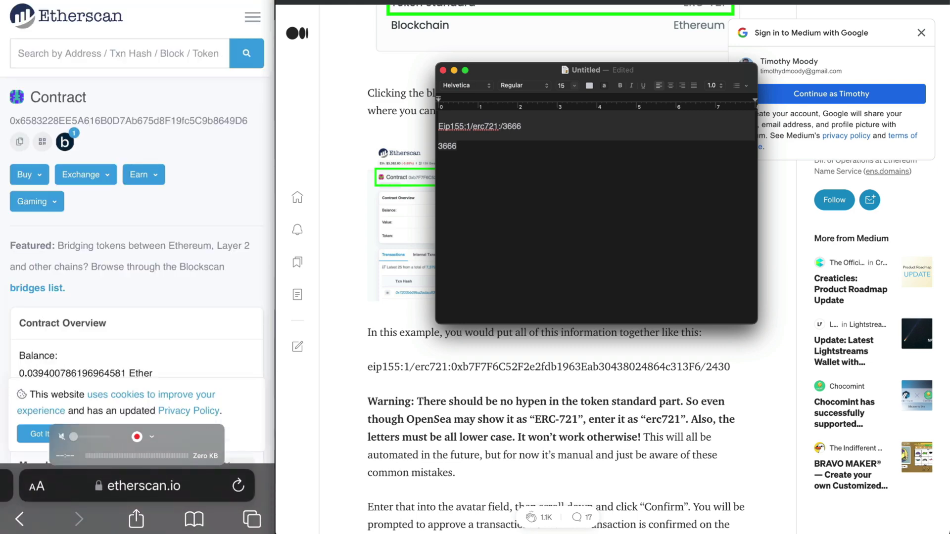
{"action": "left_click", "coordinate": [19, 141]}
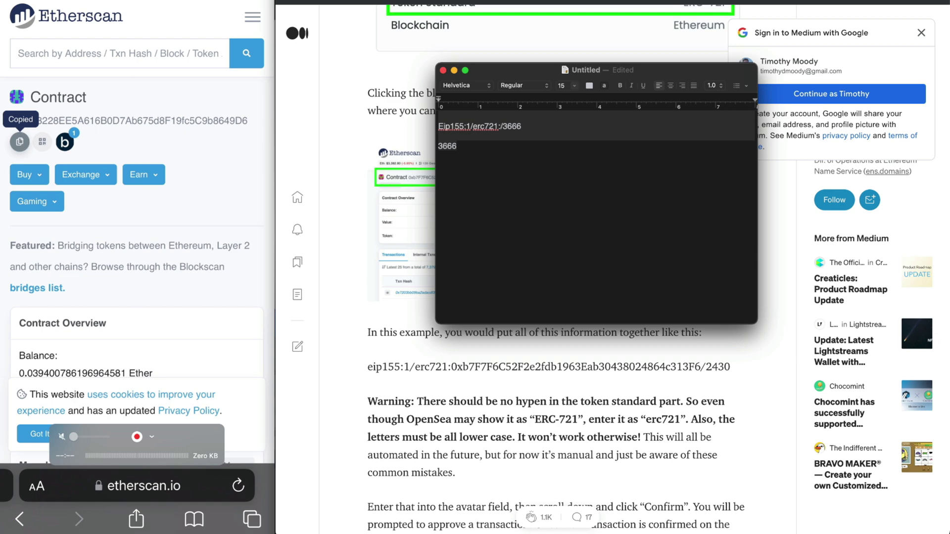
{"action": "left_click_drag", "start_coordinate": [137, 529], "coordinate": [137, 396]}
{"action": "left_click_drag", "start_coordinate": [137, 198], "coordinate": [137, 347]}
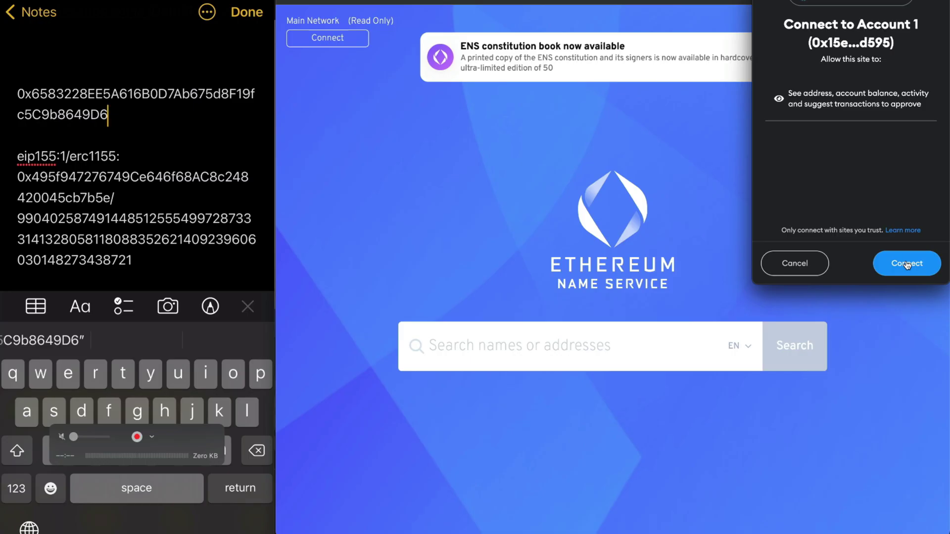
- Connect the MetaMask account to ENS Manager and confirm saving the new avatar record
{"action": "left_click", "coordinate": [907, 262]}
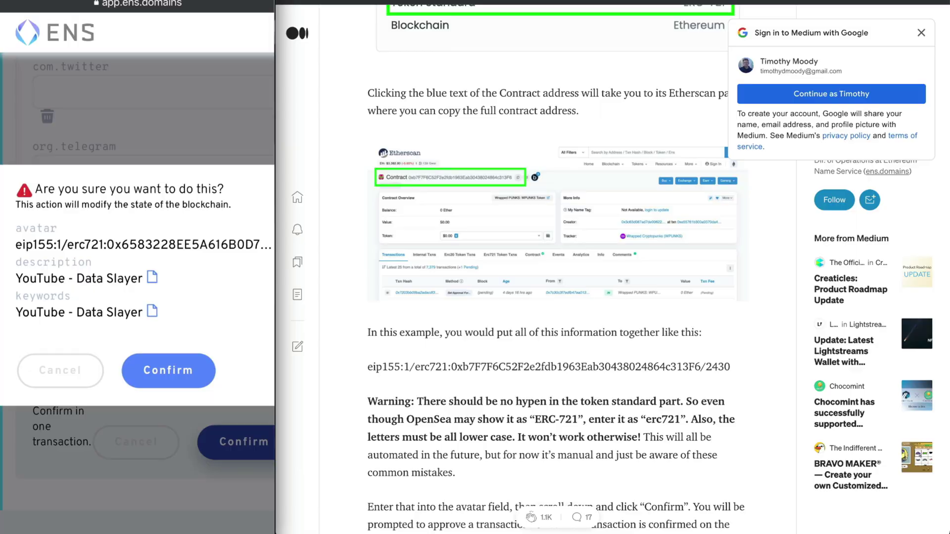
{"action": "left_click", "coordinate": [168, 371]}
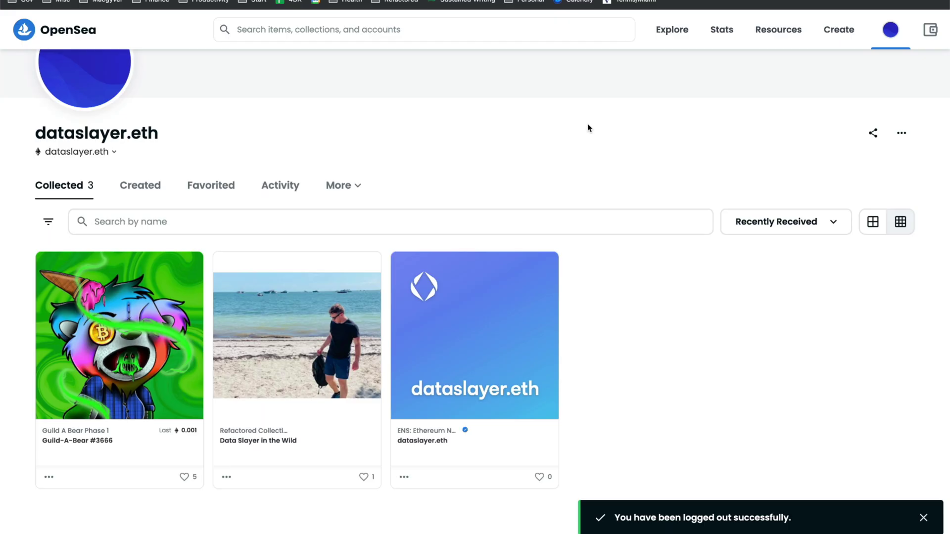
- Open the Data Slayer in the Wild card from dataslayer.eth's Collected tab
{"action": "scroll", "coordinate": [591, 176], "scroll_direction": "up", "scroll_amount": 1}
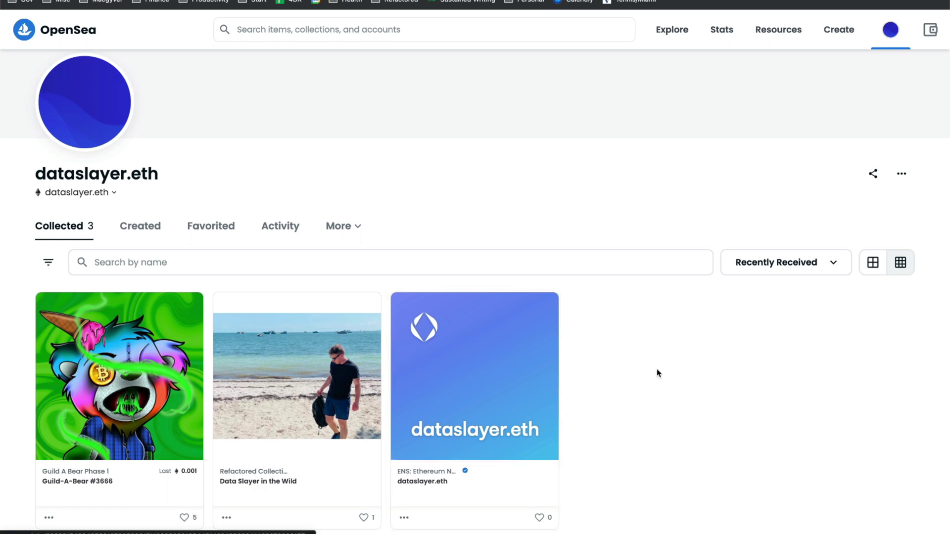
{"action": "scroll", "coordinate": [697, 390], "scroll_direction": "down", "scroll_amount": 2}
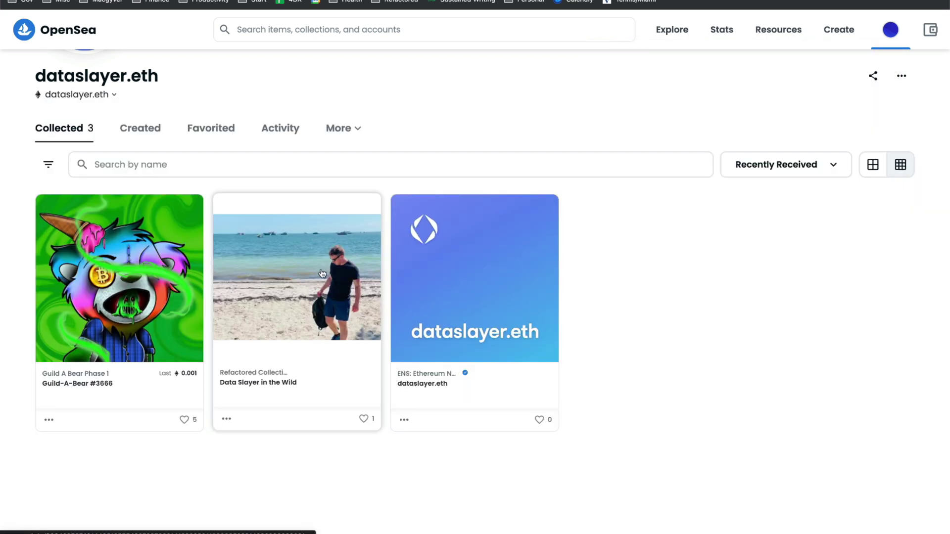
{"action": "left_click", "coordinate": [320, 271]}
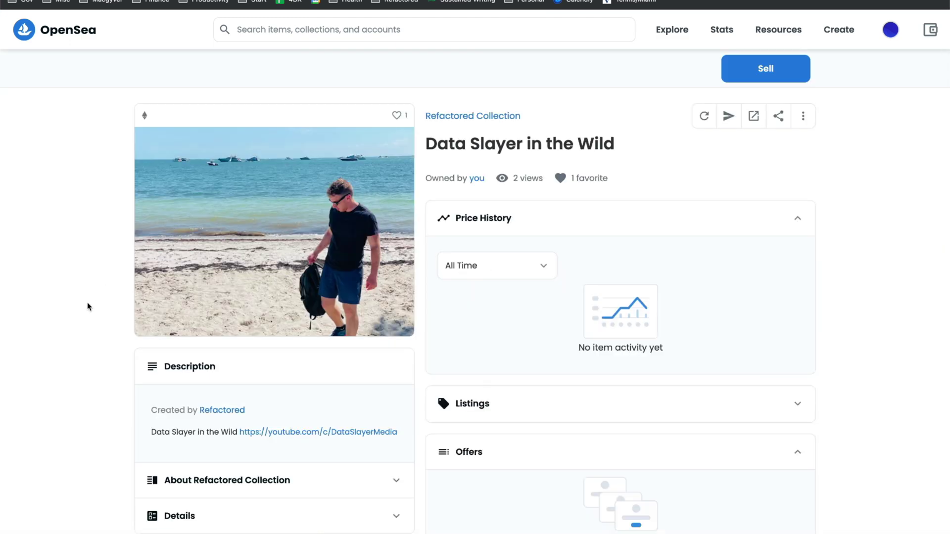
- Expand Data Slayer in the Wild's Details and highlight its ERC-1155 token standard
{"action": "scroll", "coordinate": [87, 308], "scroll_direction": "down", "scroll_amount": 4}
{"action": "left_click", "coordinate": [205, 339]}
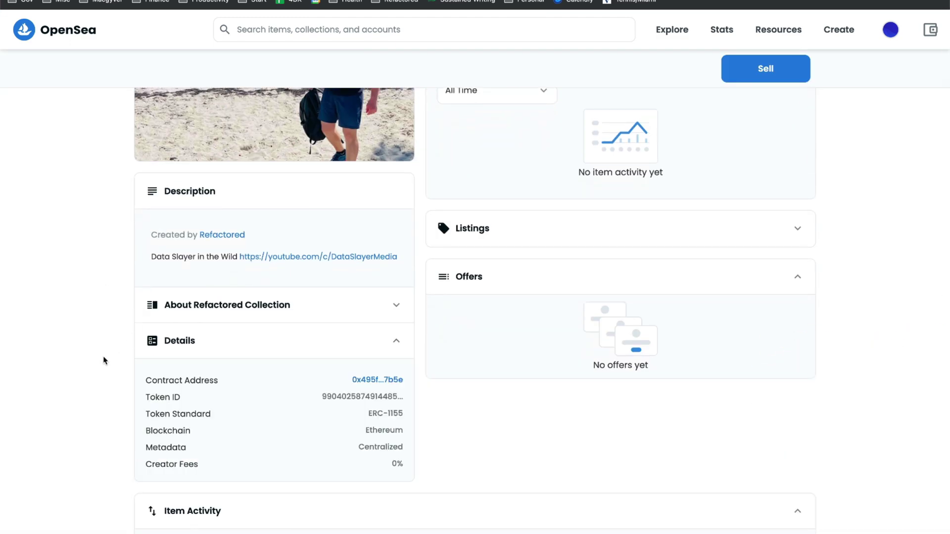
{"action": "scroll", "coordinate": [103, 358], "scroll_direction": "down", "scroll_amount": 2}
{"action": "scroll", "coordinate": [236, 374], "scroll_direction": "up", "scroll_amount": 4}
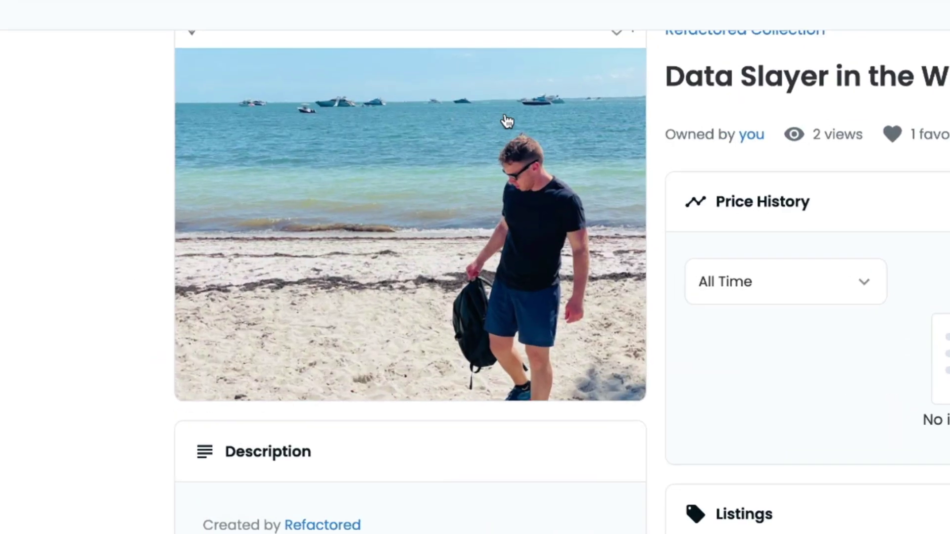
{"action": "scroll", "coordinate": [437, 248], "scroll_direction": "down", "scroll_amount": 5}
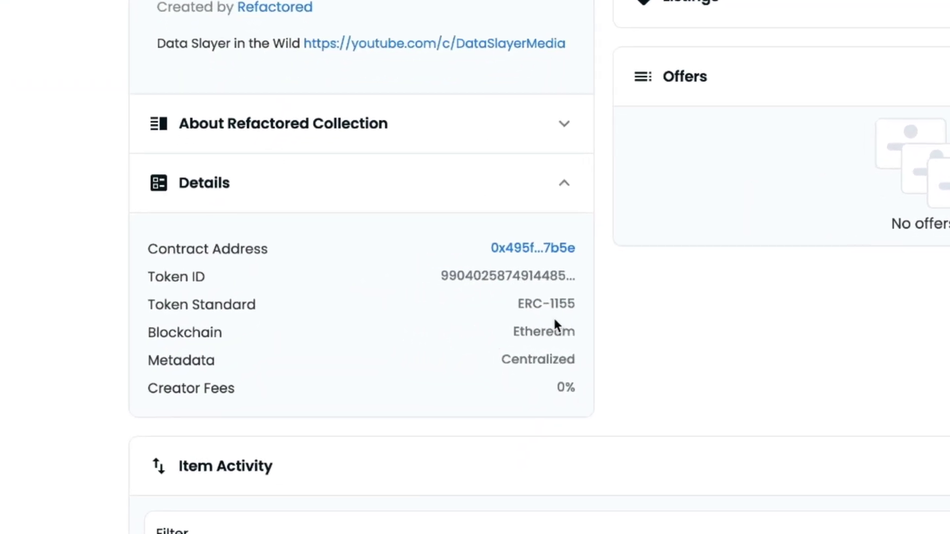
{"action": "left_click_drag", "start_coordinate": [517, 302], "coordinate": [572, 301]}
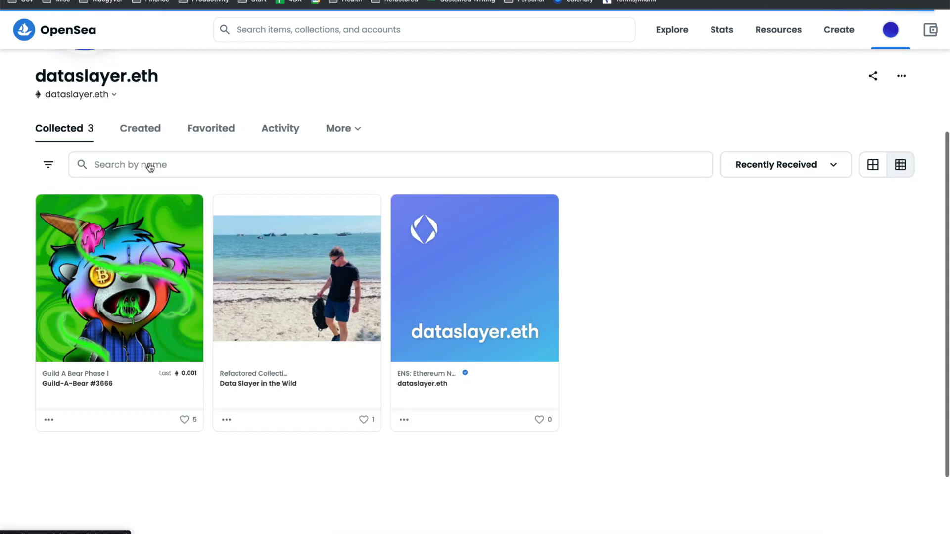
- Open the Guild-A-Bear #3666 card and expand its Details showing token ID 3666 and ERC-721
{"action": "left_click", "coordinate": [127, 280]}
{"action": "scroll", "coordinate": [266, 297], "scroll_direction": "down", "scroll_amount": 9}
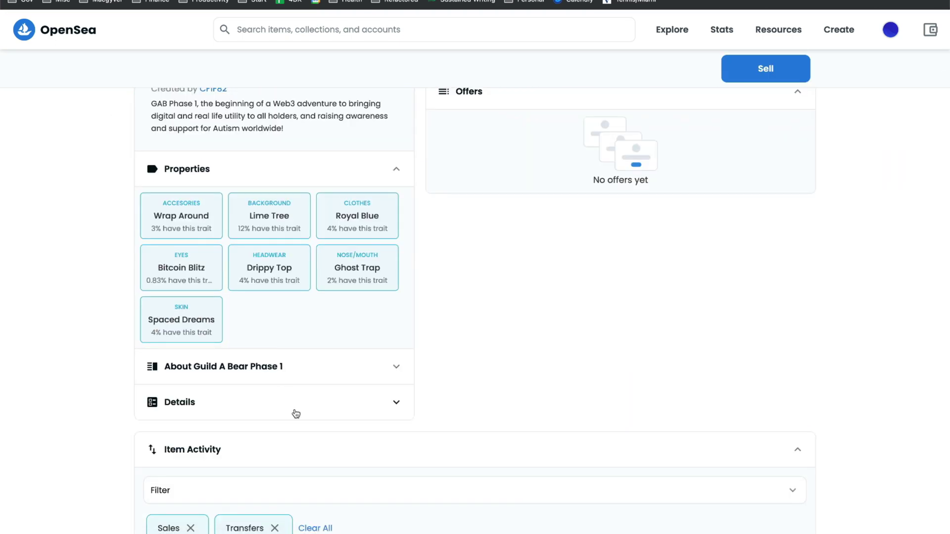
{"action": "left_click", "coordinate": [295, 412]}
{"action": "scroll", "coordinate": [108, 312], "scroll_direction": "down", "scroll_amount": 1}
{"action": "scroll", "coordinate": [109, 311], "scroll_direction": "down", "scroll_amount": 4}
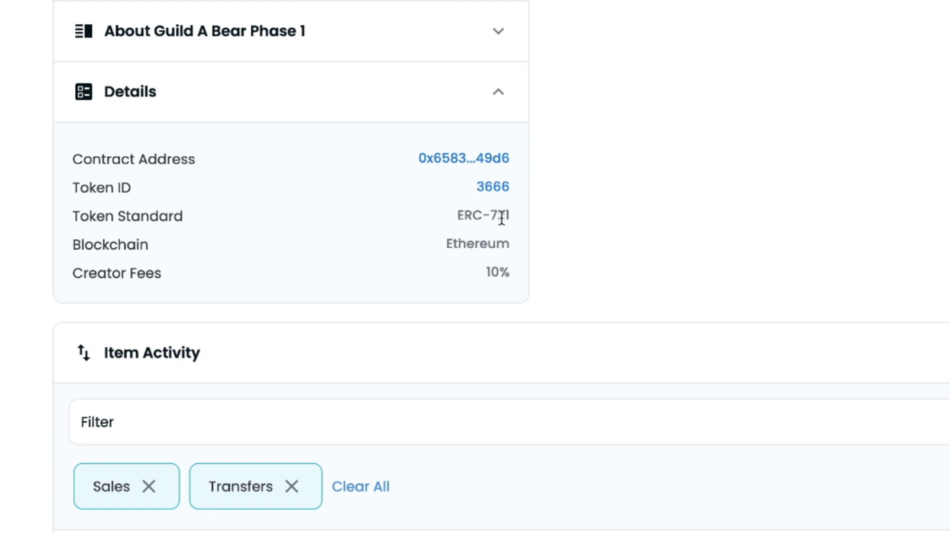
{"action": "scroll", "coordinate": [21, 286], "scroll_direction": "up", "scroll_amount": 3}
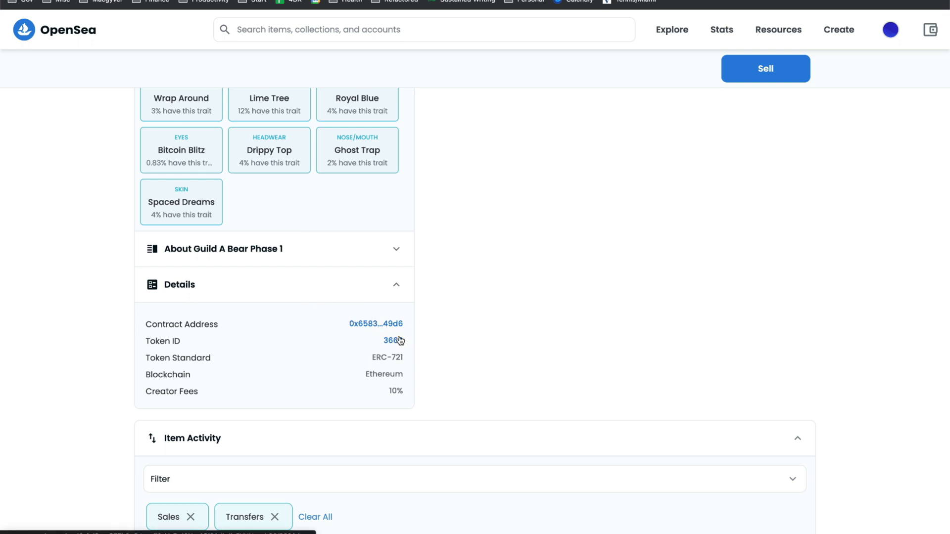
- Highlight the 0x6583… contract address after erc721: in the avatar note, then return to Guild-A-Bear #3666
{"action": "key", "text": "super+Tab"}
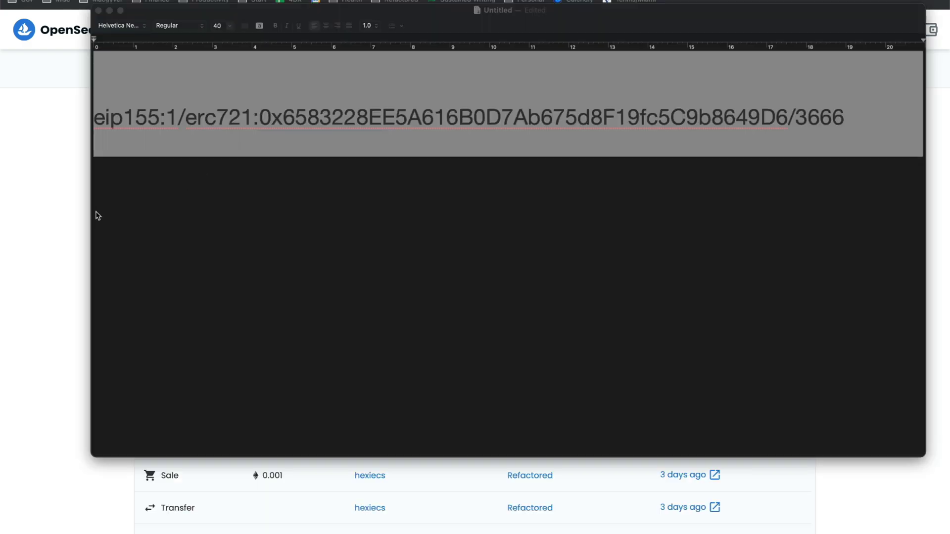
{"action": "left_click", "coordinate": [56, 230]}
{"action": "scroll", "coordinate": [306, 269], "scroll_direction": "up", "scroll_amount": 10}
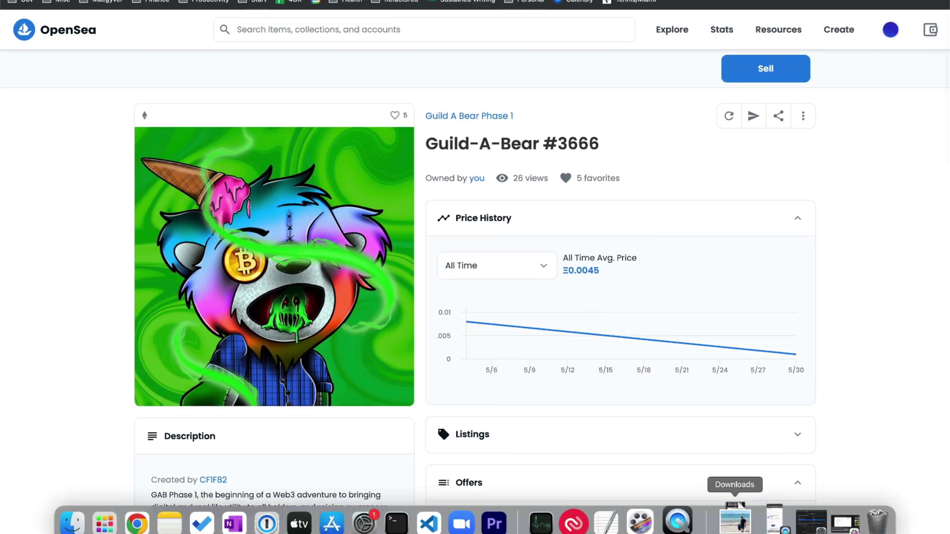
{"action": "left_click", "coordinate": [617, 526]}
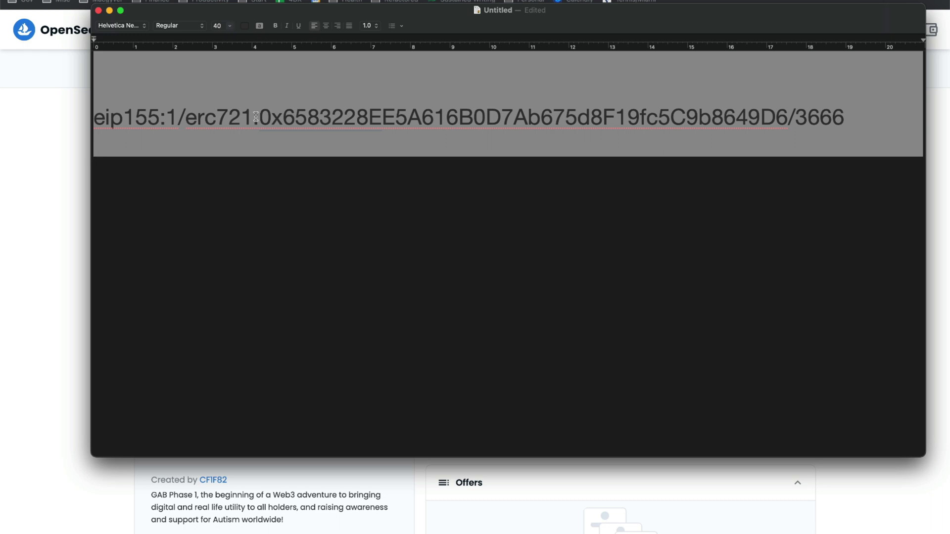
{"action": "left_click_drag", "start_coordinate": [260, 116], "coordinate": [786, 122]}
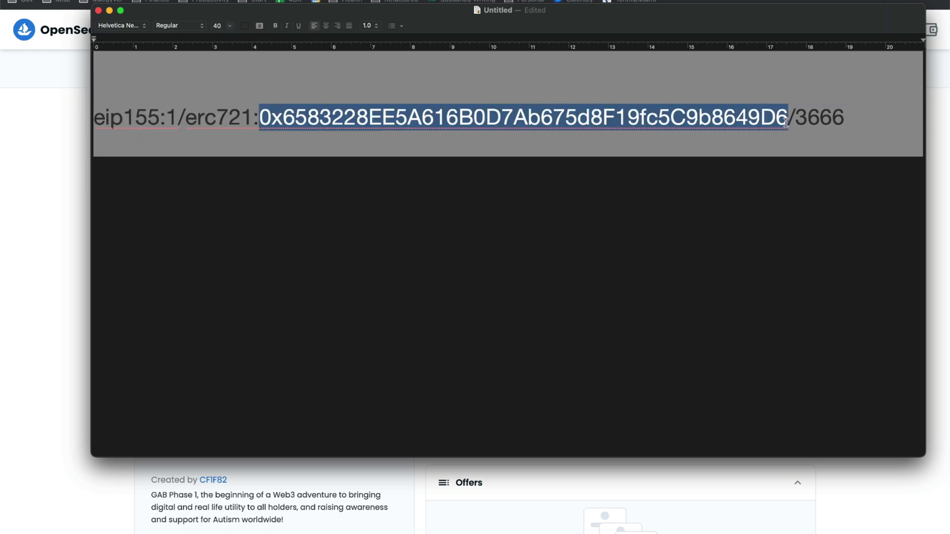
{"action": "left_click", "coordinate": [56, 221]}
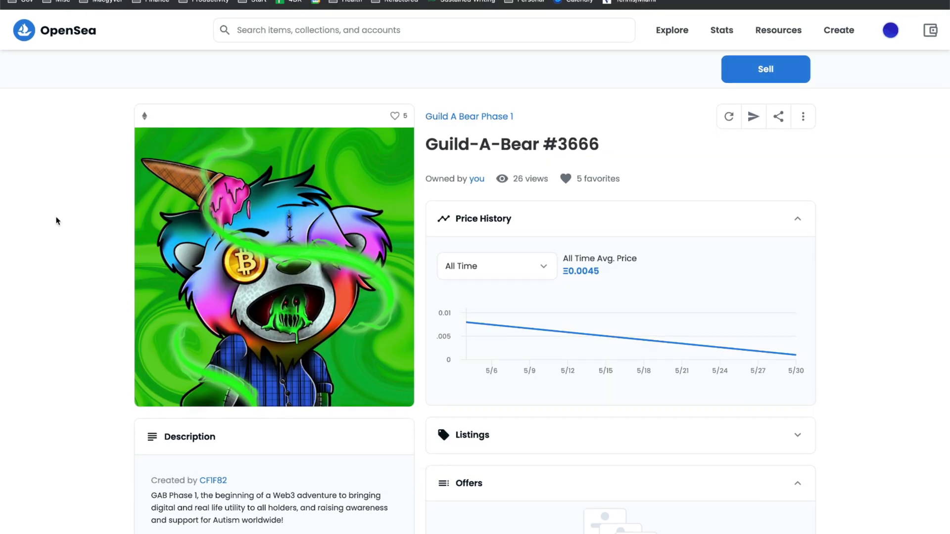
- Open the Guild-A-Bear contract on Etherscan and compare its address with the eip155 avatar string
{"action": "scroll", "coordinate": [104, 281], "scroll_direction": "down", "scroll_amount": 12}
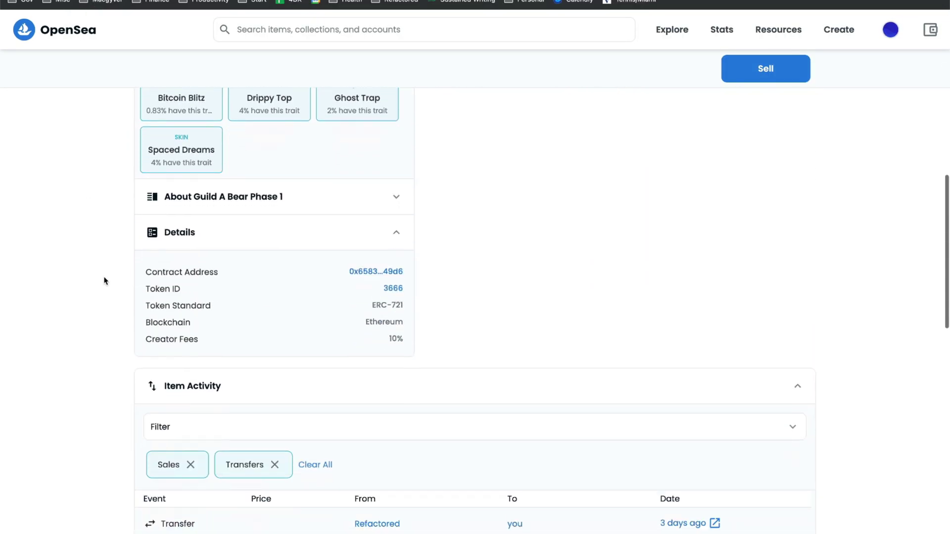
{"action": "left_click", "coordinate": [373, 272]}
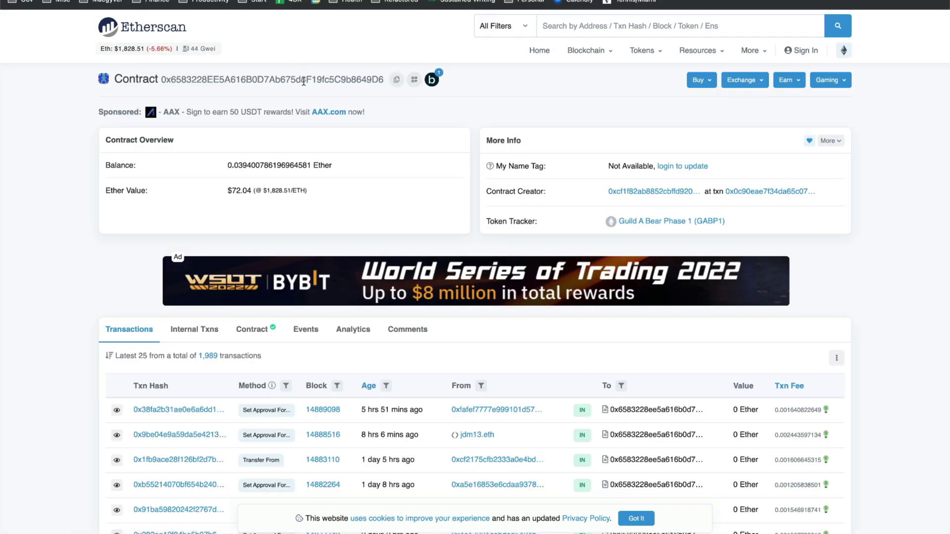
{"action": "left_click", "coordinate": [619, 515]}
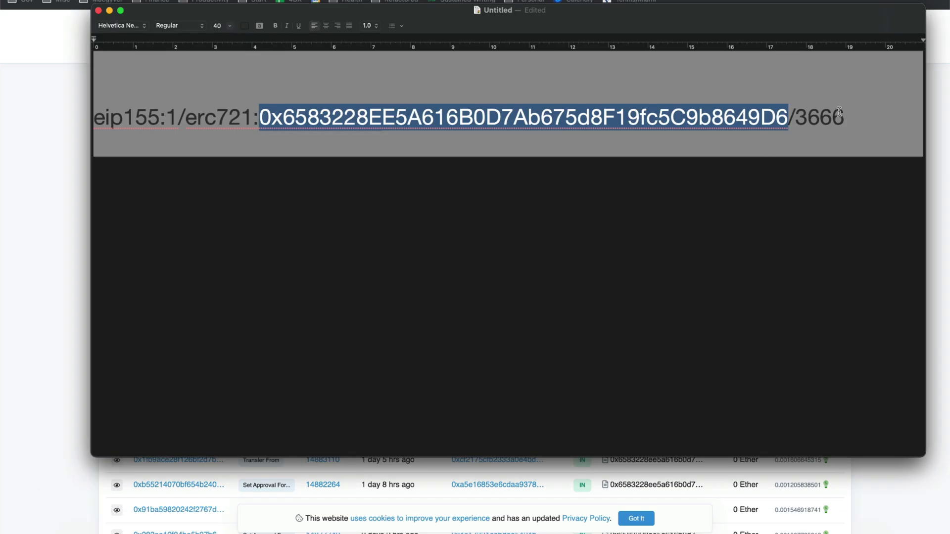
- Check that token ID 3666 on the Guild-A-Bear item page matches the end of the avatar string
{"action": "left_click_drag", "start_coordinate": [840, 111], "coordinate": [813, 113]}
{"action": "left_click", "coordinate": [47, 136]}
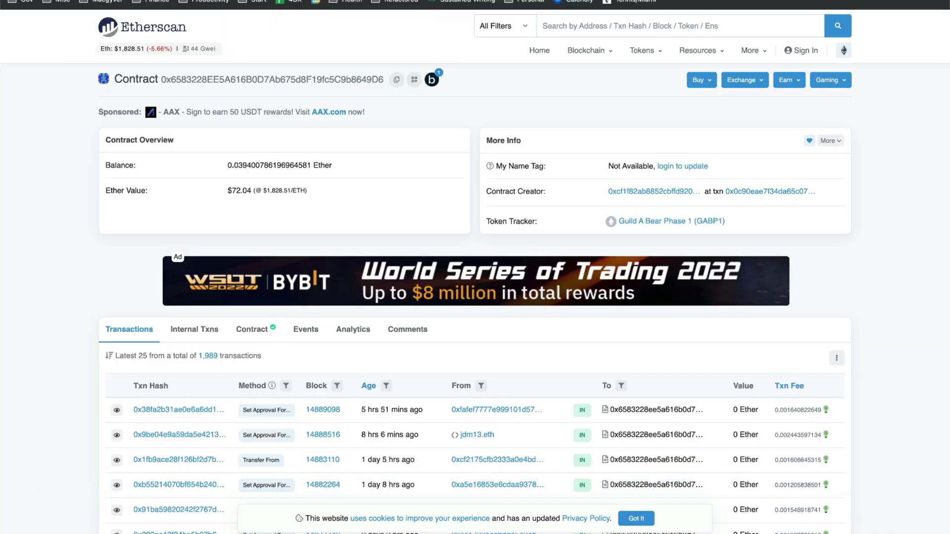
{"action": "key", "text": "ctrl+Tab"}
{"action": "scroll", "coordinate": [339, 269], "scroll_direction": "down", "scroll_amount": 6}
{"action": "scroll", "coordinate": [338, 269], "scroll_direction": "up", "scroll_amount": 5}
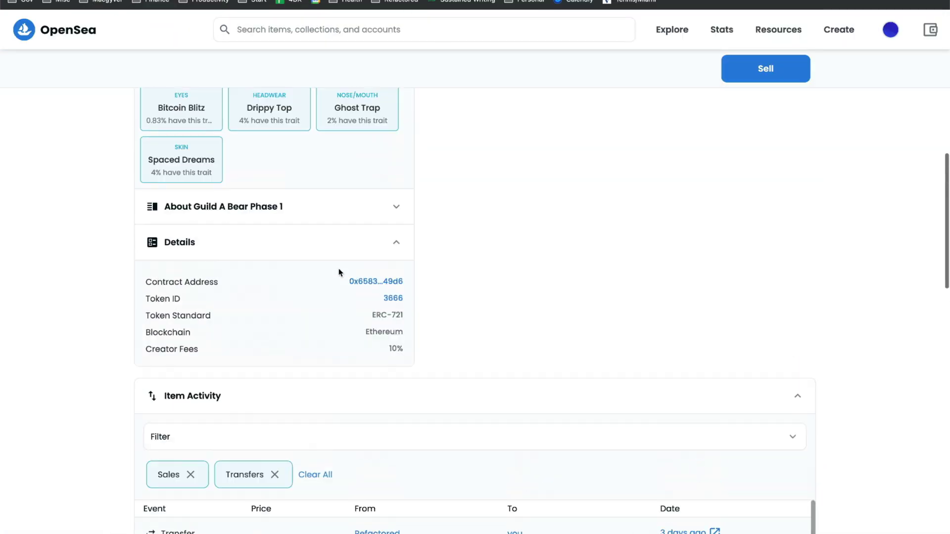
{"action": "scroll", "coordinate": [339, 272], "scroll_direction": "up", "scroll_amount": 2}
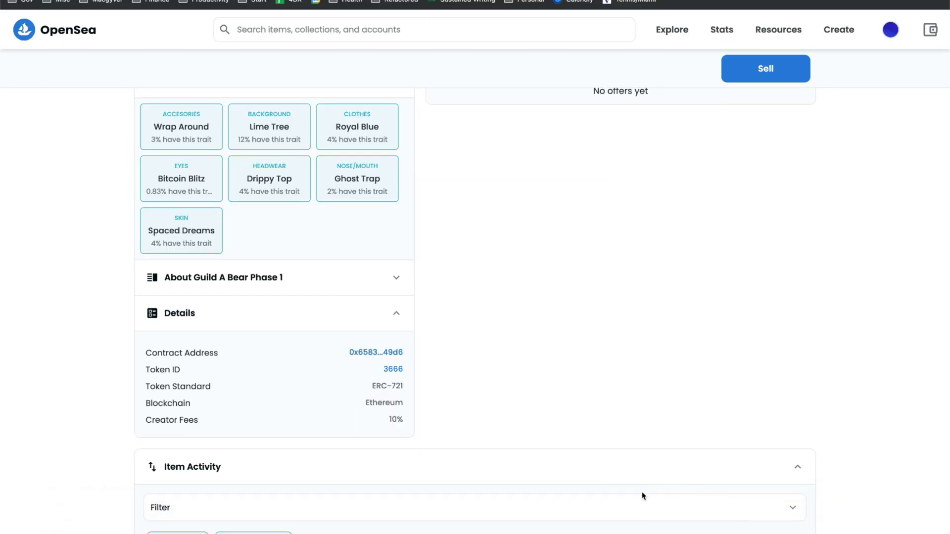
{"action": "left_click", "coordinate": [617, 513]}
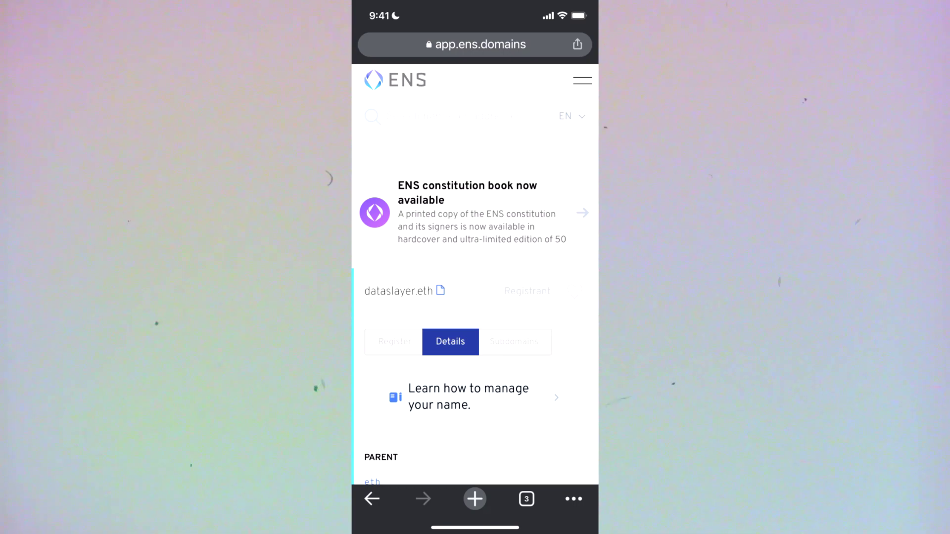
- Scroll dataslayer.eth's Details past Resolver and Records to the eip155 avatar record with the bear image
{"action": "scroll", "coordinate": [475, 297], "scroll_direction": "down", "scroll_amount": 7}
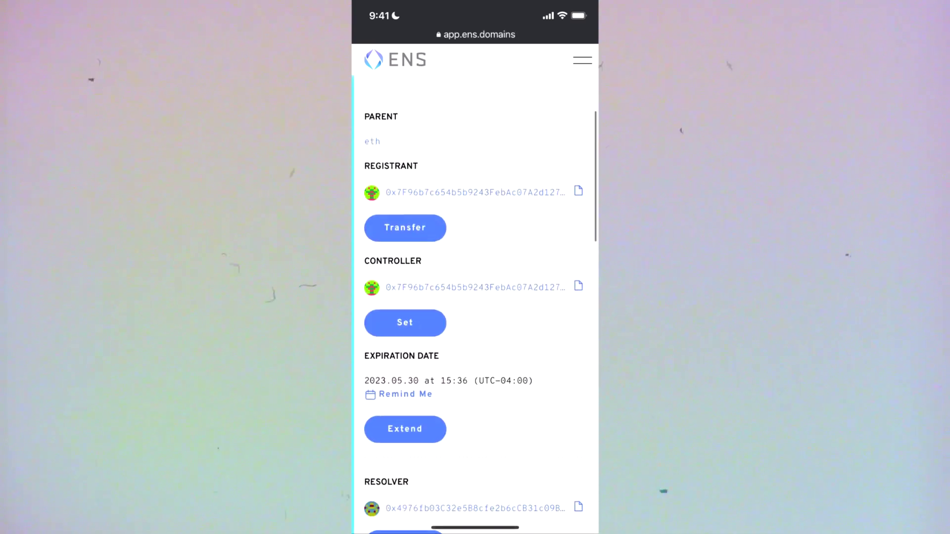
{"action": "scroll", "coordinate": [475, 296], "scroll_direction": "down", "scroll_amount": 8}
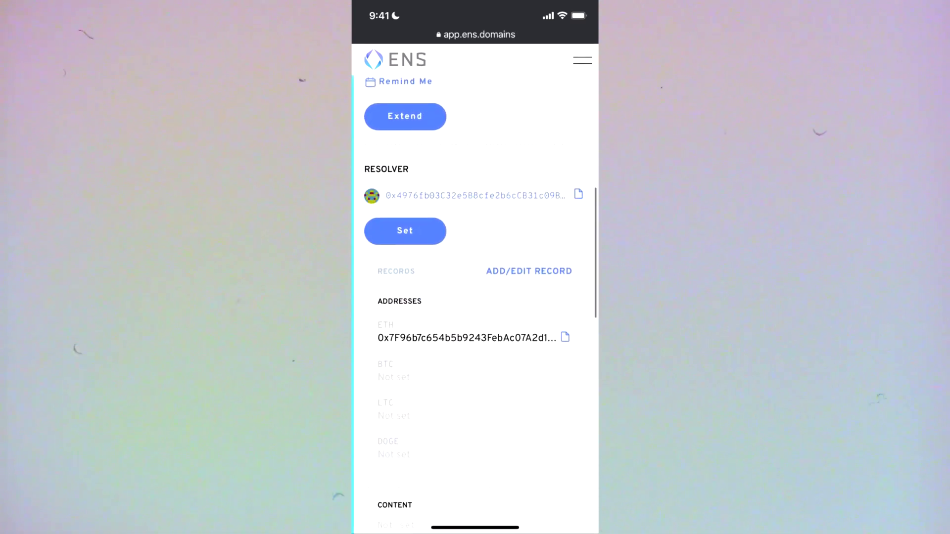
{"action": "scroll", "coordinate": [475, 296], "scroll_direction": "down", "scroll_amount": 6}
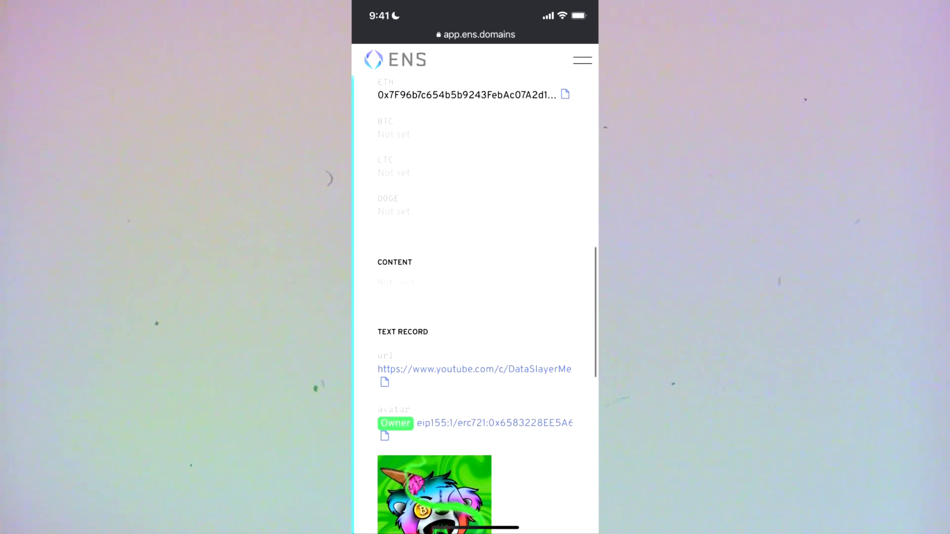
{"action": "scroll", "coordinate": [475, 297], "scroll_direction": "down", "scroll_amount": 3}
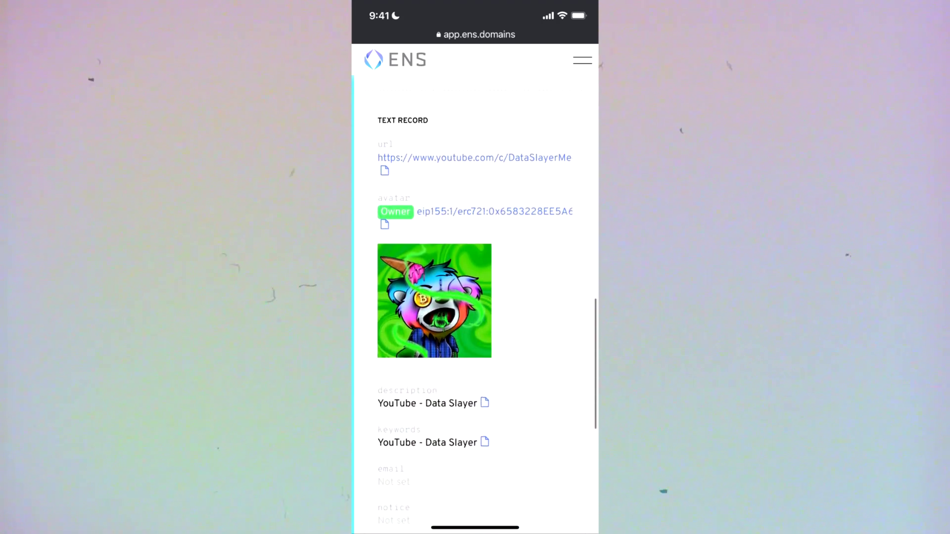
{"action": "scroll", "coordinate": [475, 297], "scroll_direction": "down", "scroll_amount": 2}
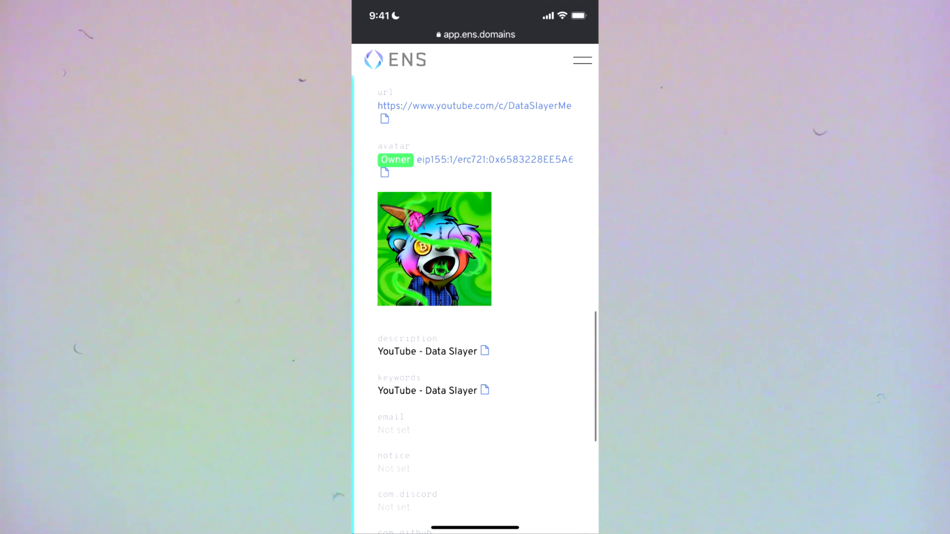